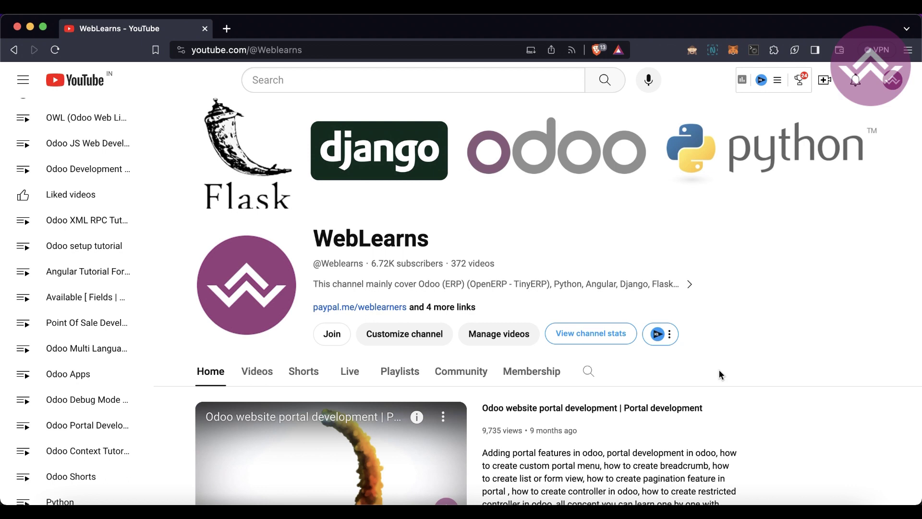
# Browse the Odoo Development playlists overview, then close it.
pyautogui.scroll(-8, 523, 379)
pyautogui.scroll(-8, 524, 380)
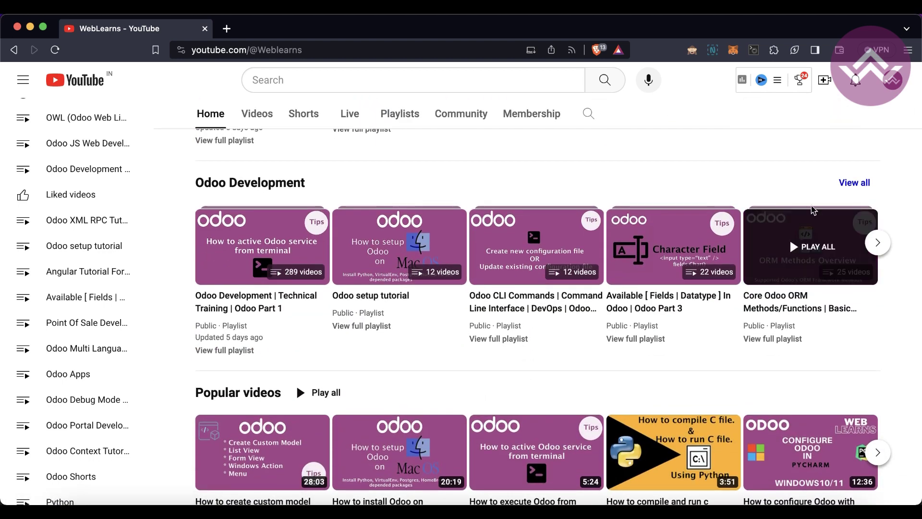
pyautogui.click(853, 182)
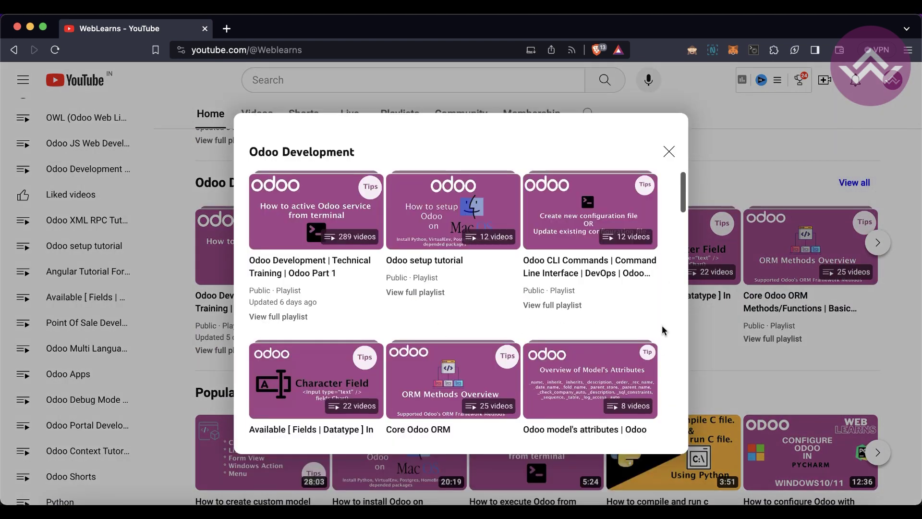
pyautogui.scroll(-13, 663, 331)
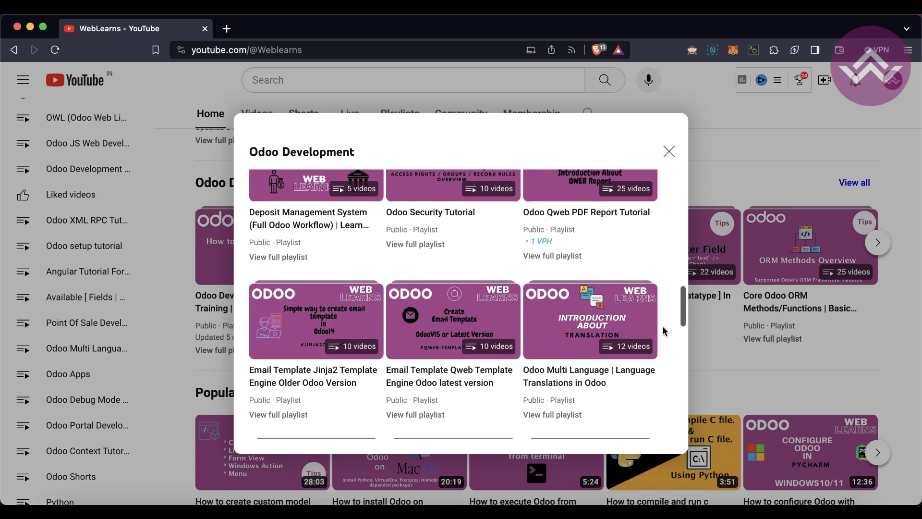
pyautogui.scroll(-6, 663, 330)
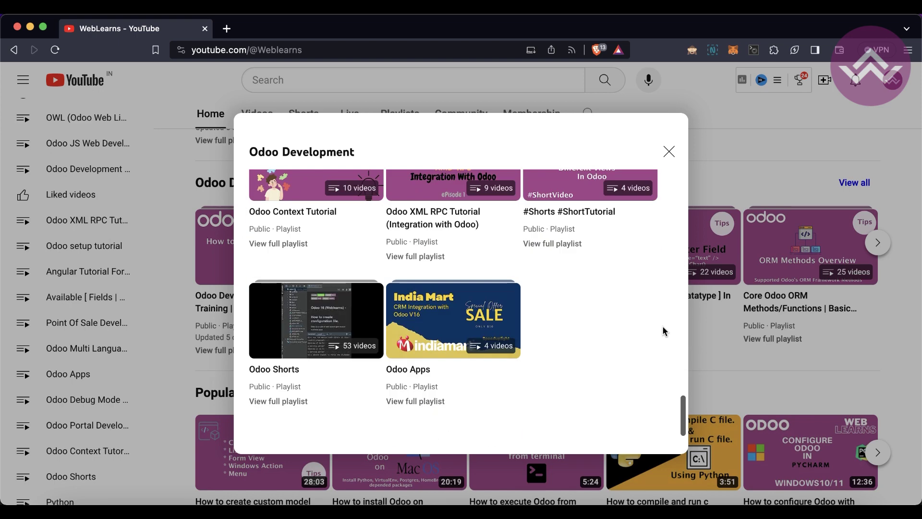
pyautogui.click(692, 178)
pyautogui.scroll(5, 653, 300)
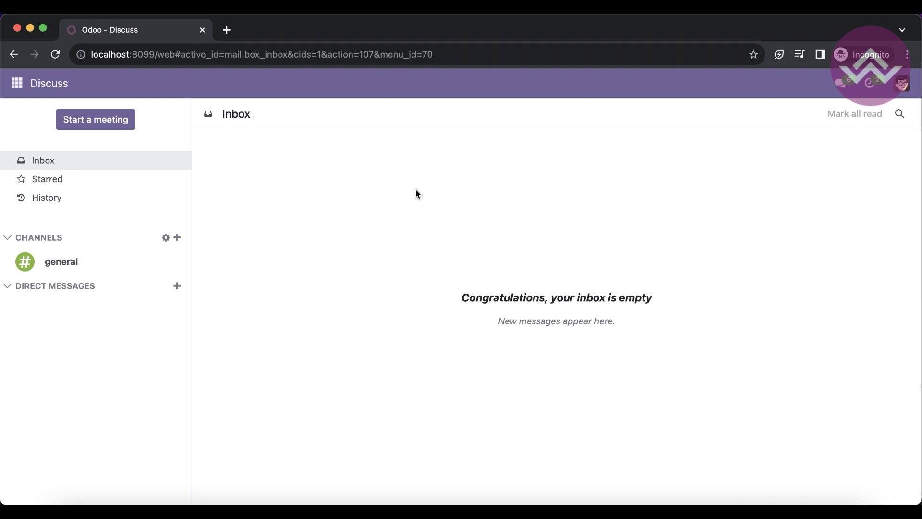
# Load localhost:8099/web in a new private tab, highlighting its host:port and /web parts.
pyautogui.click(227, 30)
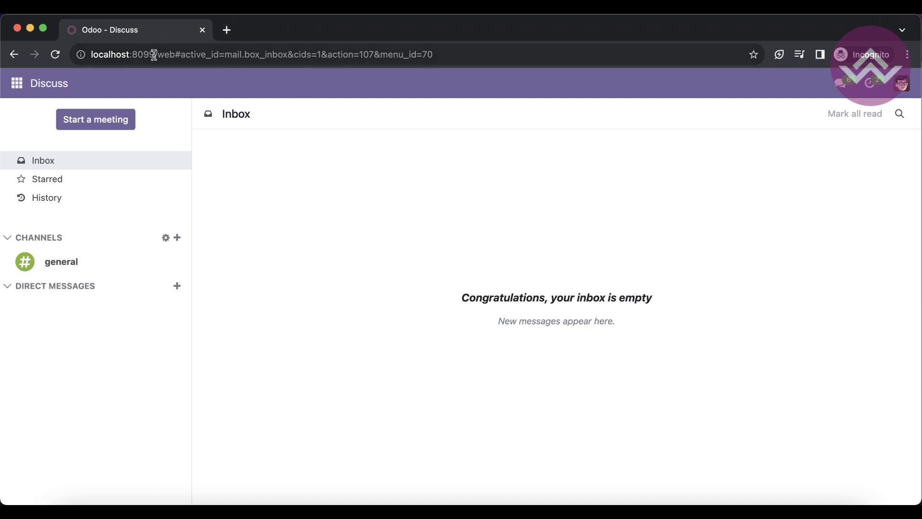
pyautogui.write('localhost:8099/web')
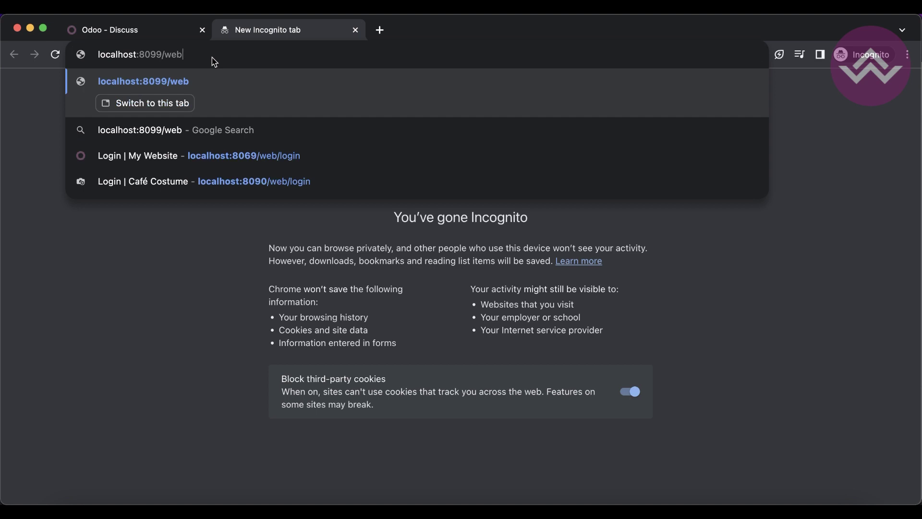
pyautogui.moveTo(98, 55); pyautogui.dragTo(186, 53)
pyautogui.click(181, 54)
pyautogui.press('Return')
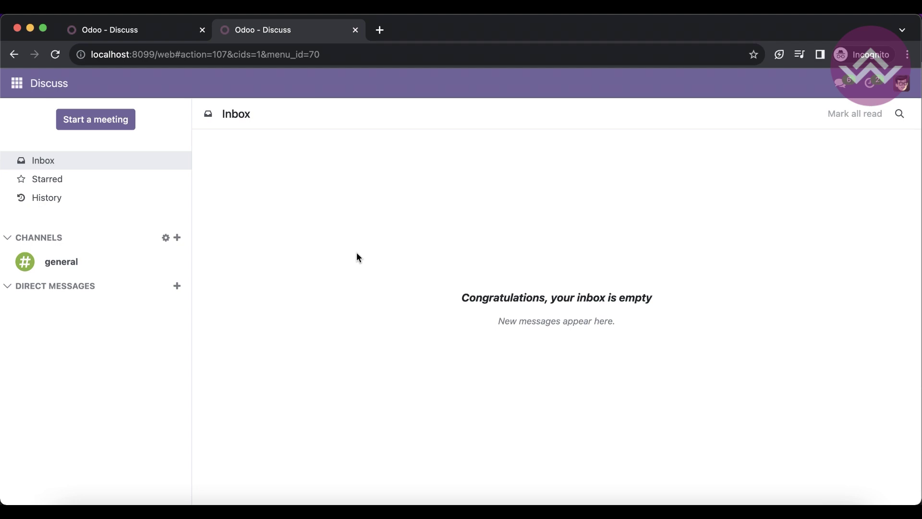
# Load the customer portal at localhost:8099/my in another new private tab.
pyautogui.click(380, 30)
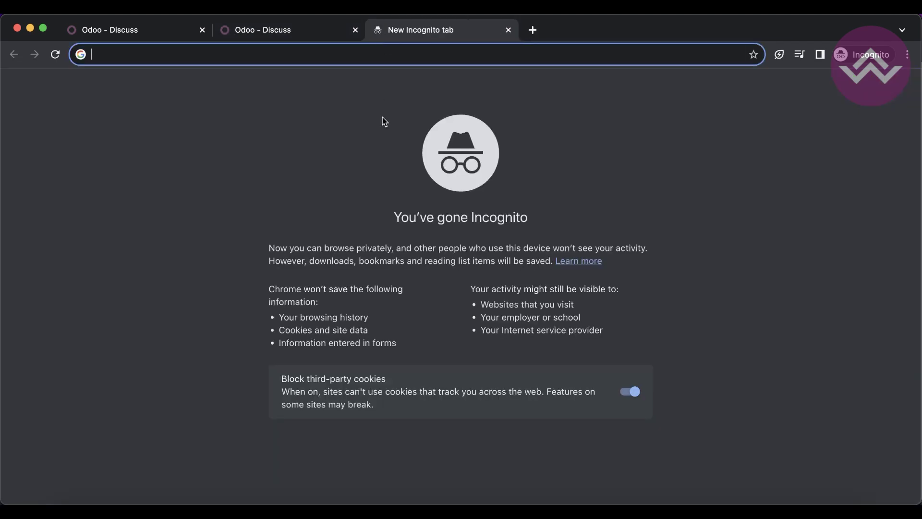
pyautogui.write('localhost:8099')
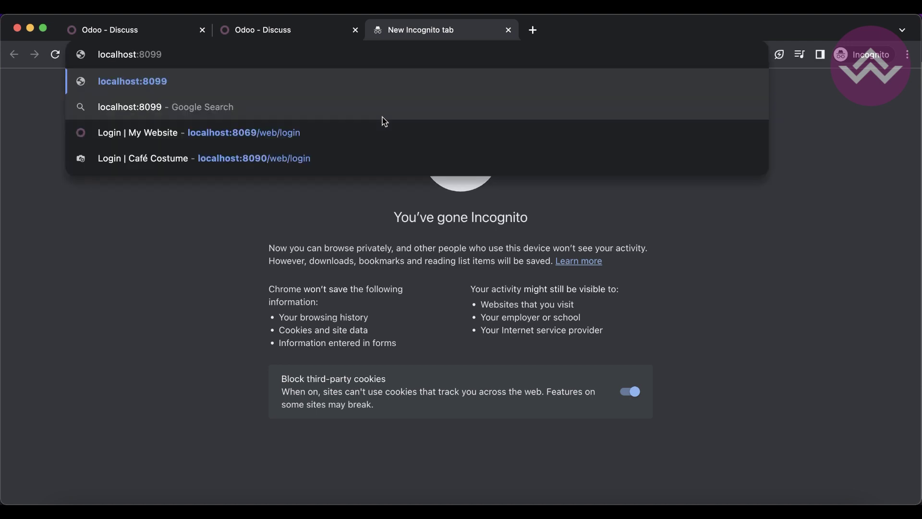
pyautogui.write('/my')
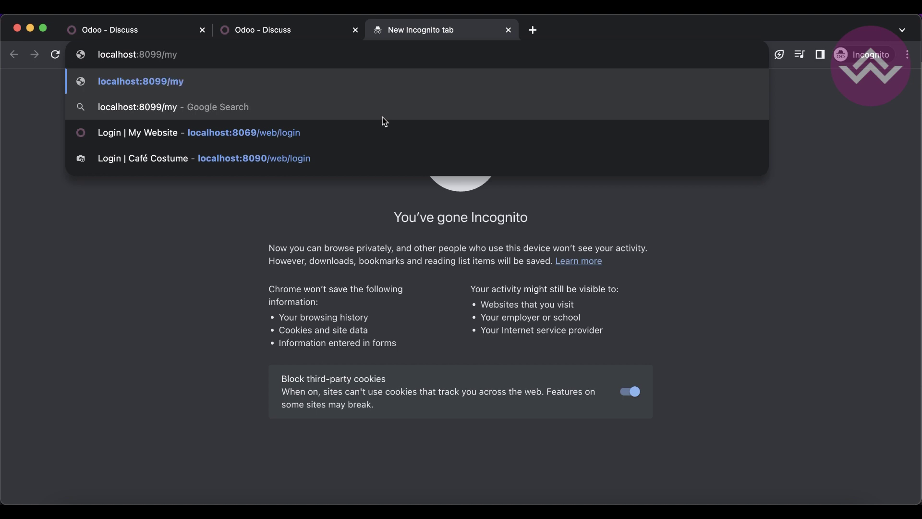
pyautogui.press('Return')
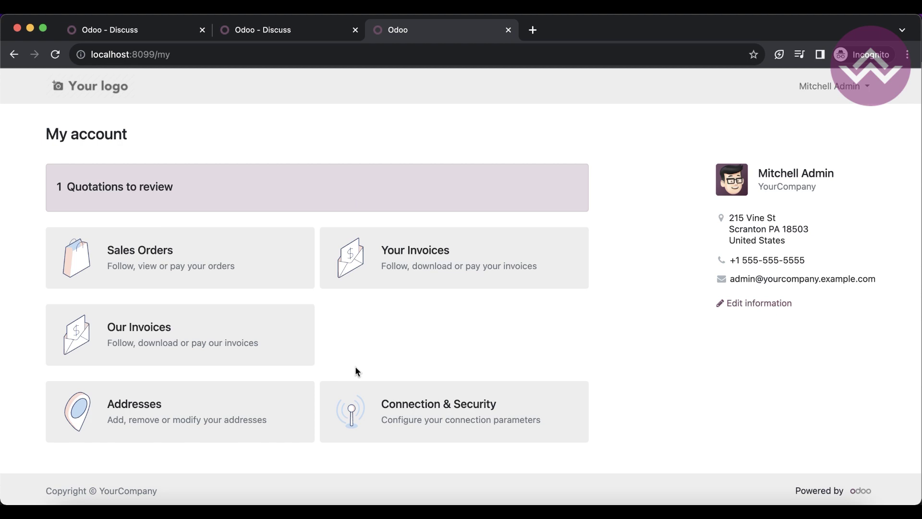
pyautogui.click(151, 240)
pyautogui.click(52, 125)
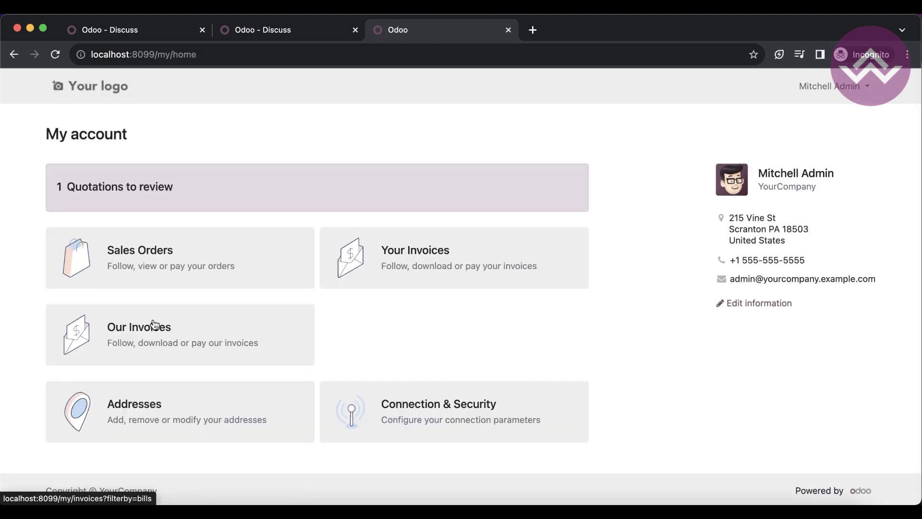
pyautogui.click(155, 326)
pyautogui.click(53, 126)
pyautogui.click(433, 255)
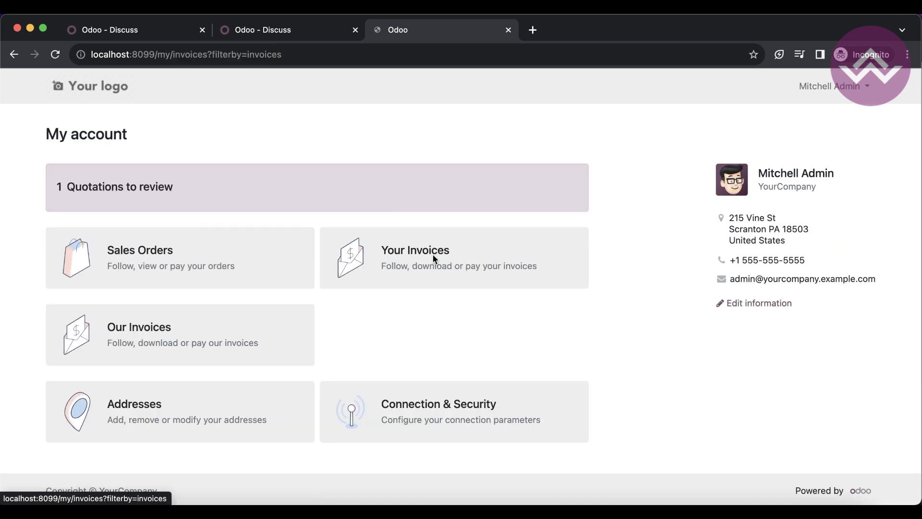
pyautogui.click(53, 126)
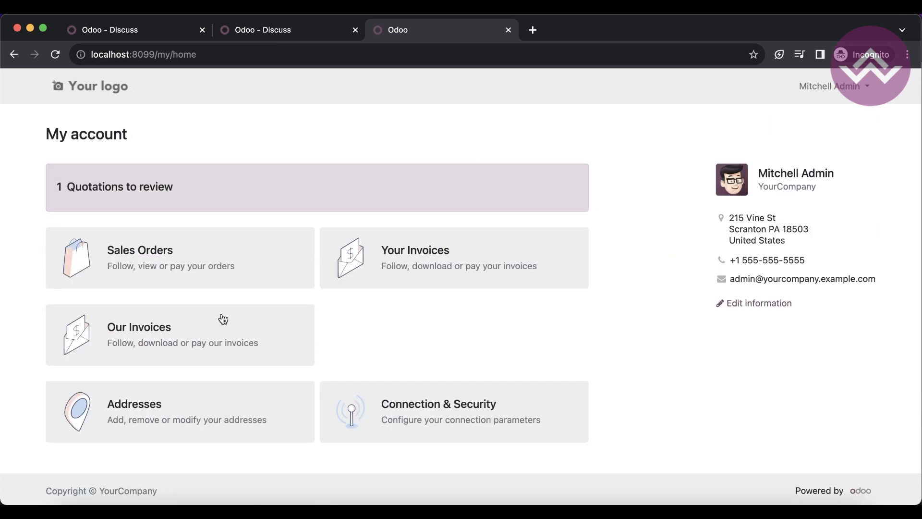
pyautogui.click(213, 422)
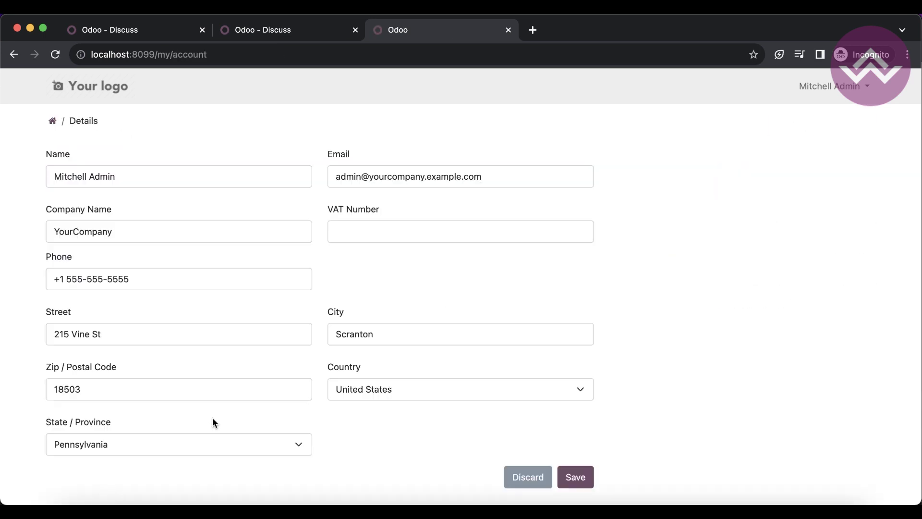
pyautogui.click(52, 121)
pyautogui.click(419, 408)
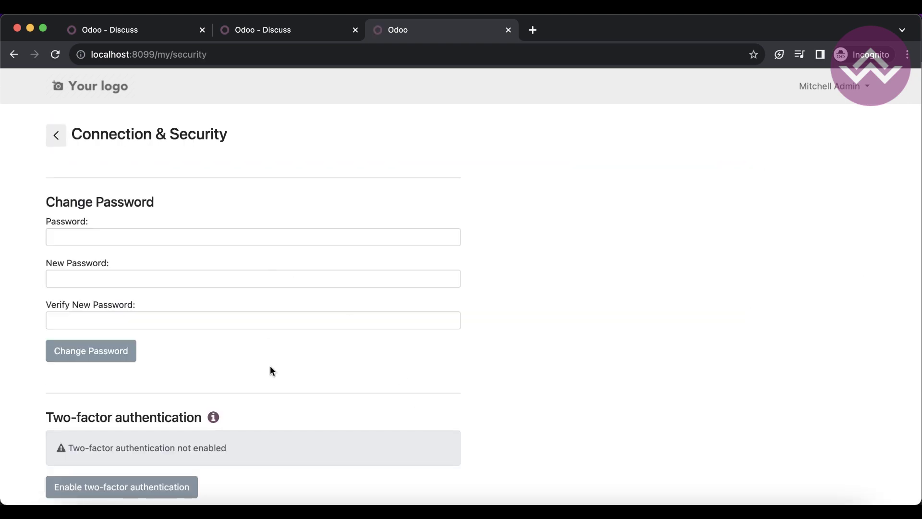
pyautogui.scroll(-5, 271, 368)
pyautogui.scroll(5, 271, 367)
pyautogui.click(57, 134)
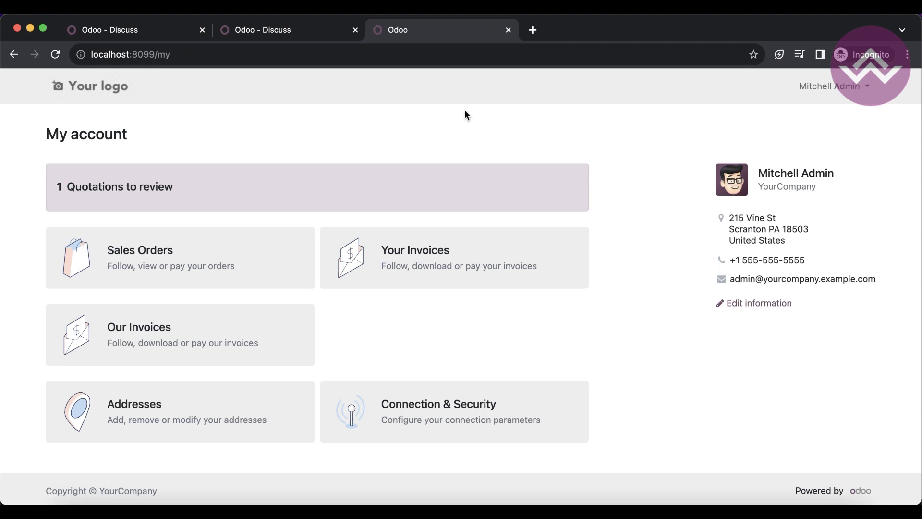
# Append /account to the address and scroll the portal Details form at /my/account.
pyautogui.click(372, 57)
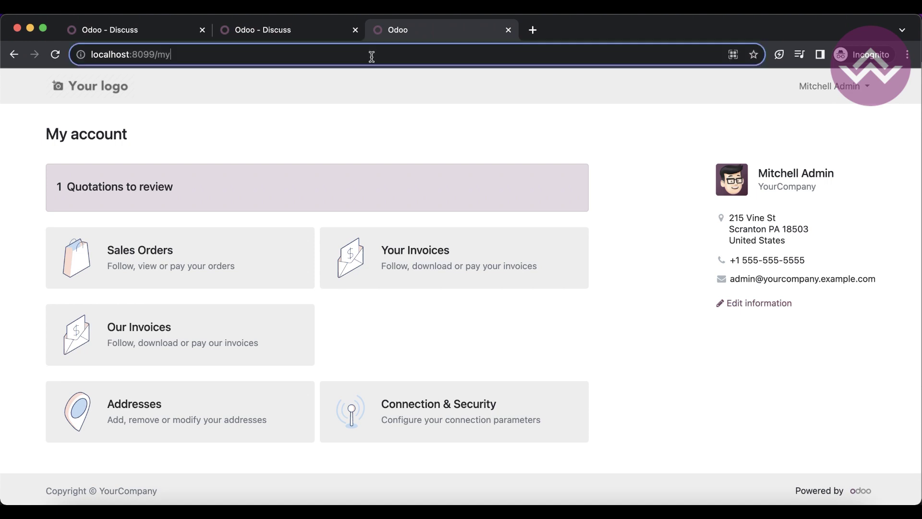
pyautogui.click(372, 56)
pyautogui.write('/')
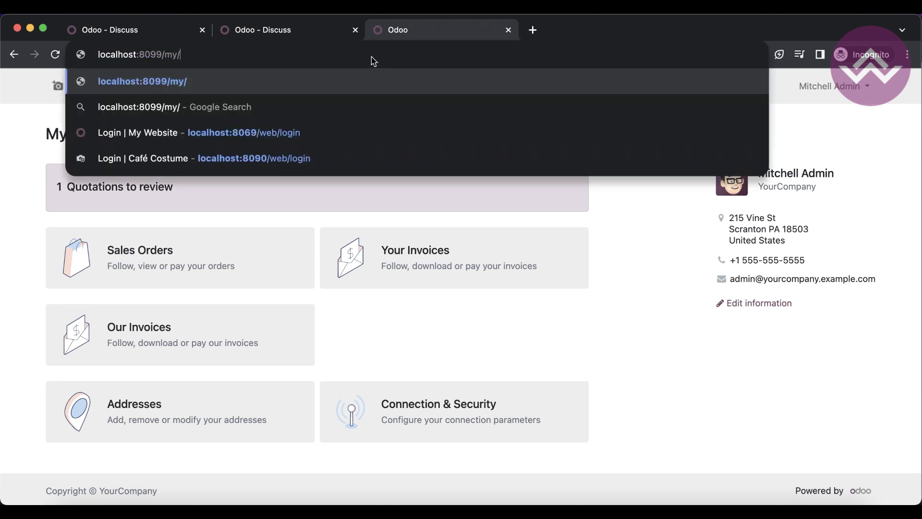
pyautogui.write('account')
pyautogui.press('Return')
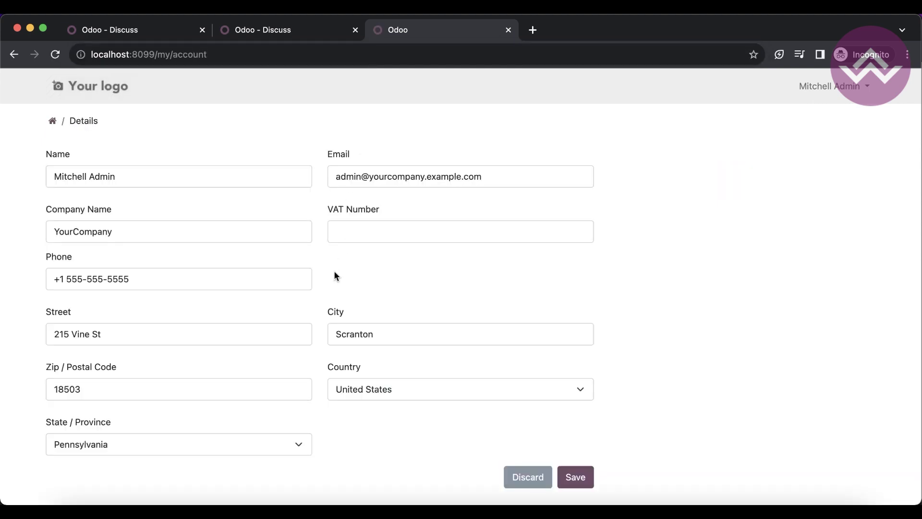
pyautogui.scroll(-2, 335, 274)
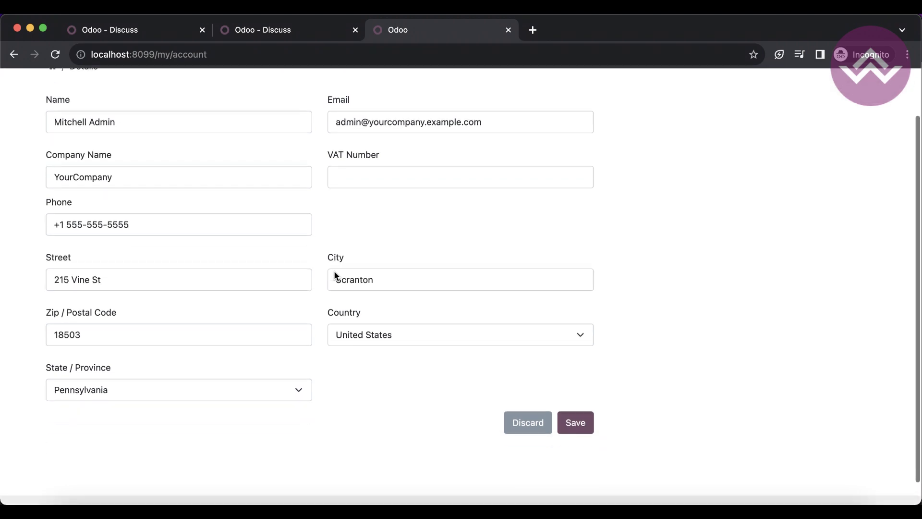
pyautogui.scroll(2, 335, 275)
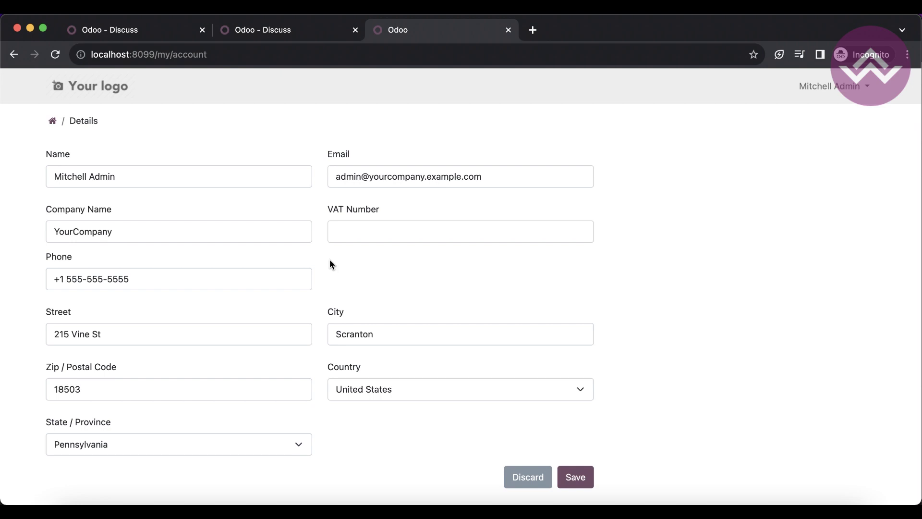
# Load localhost:8099/web/login in a new private tab, correcting the extra 9 in the port.
pyautogui.press('super+t')
pyautogui.write('localhost:80999')
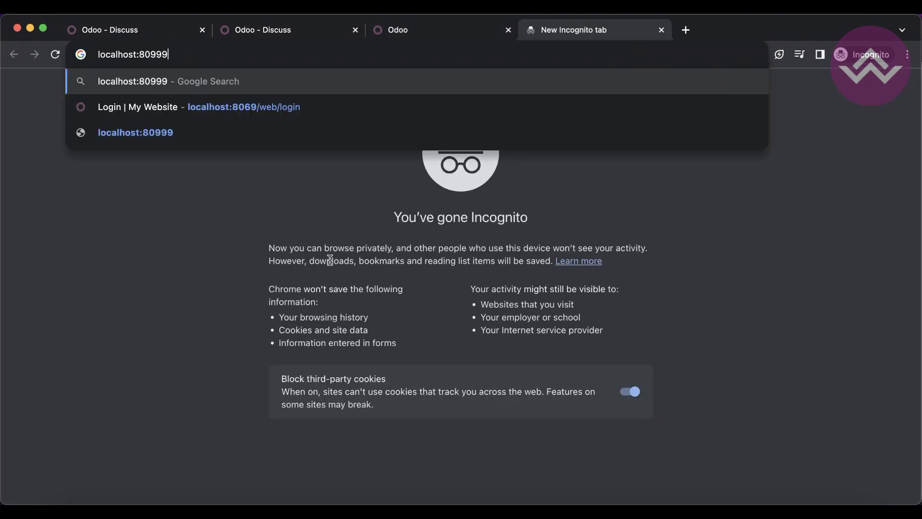
pyautogui.press('BackSpace')
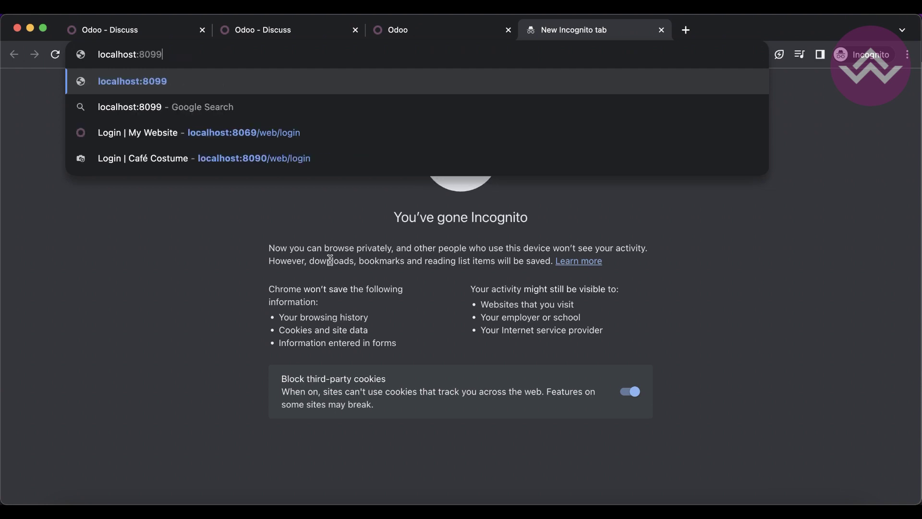
pyautogui.write('/')
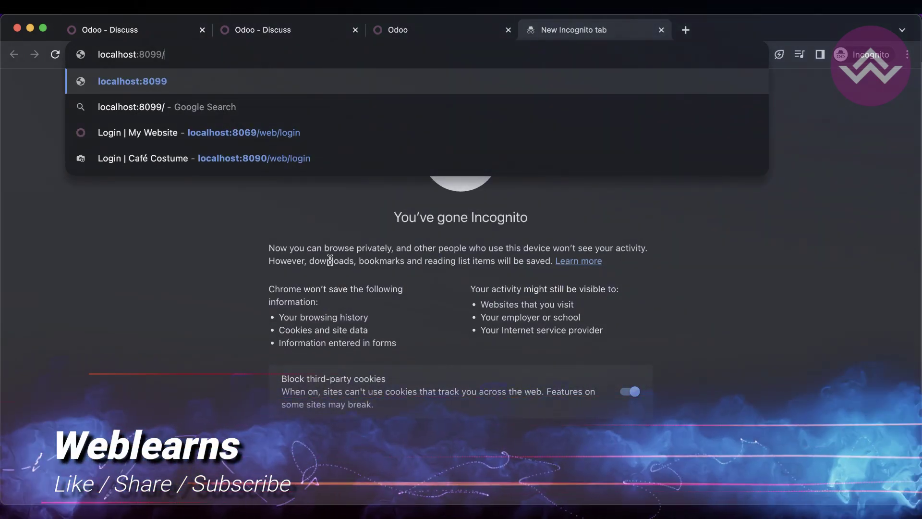
pyautogui.write('web')
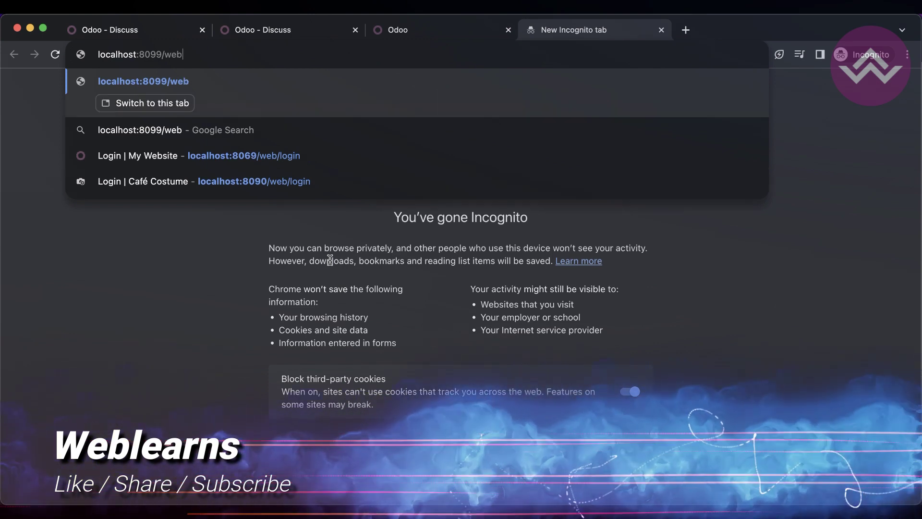
pyautogui.write('/login')
pyautogui.press('Return')
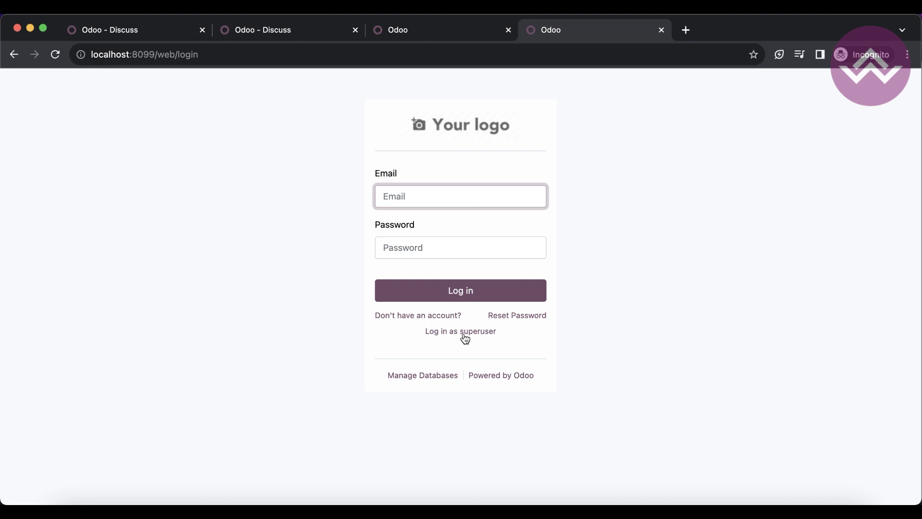
# View the signup page from the "Don't have an account?" link, then return to login.
pyautogui.click(419, 316)
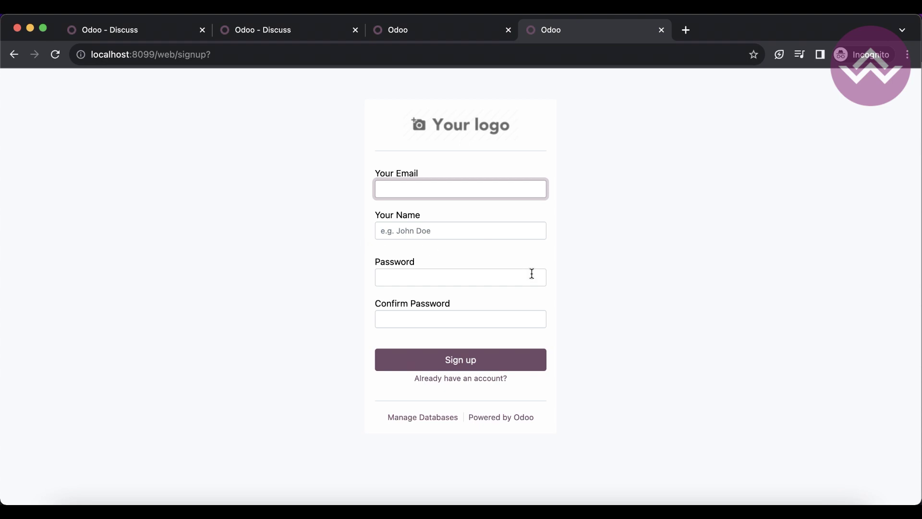
pyautogui.click(460, 379)
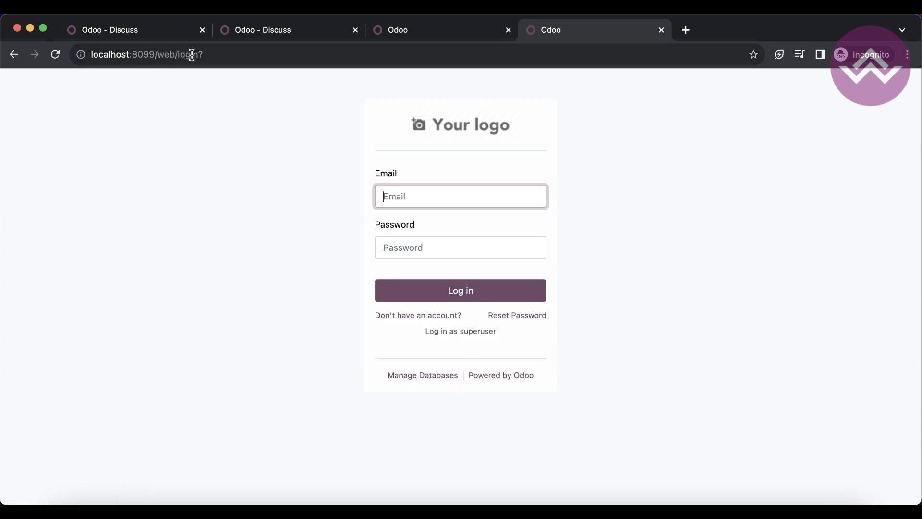
# Go from the Reset Password page to the database manager via Manage Databases.
pyautogui.click(542, 316)
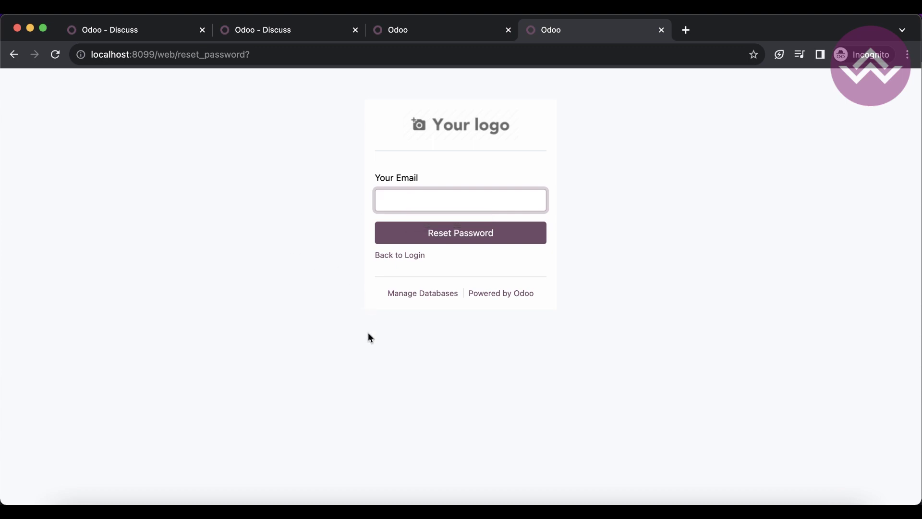
pyautogui.click(416, 293)
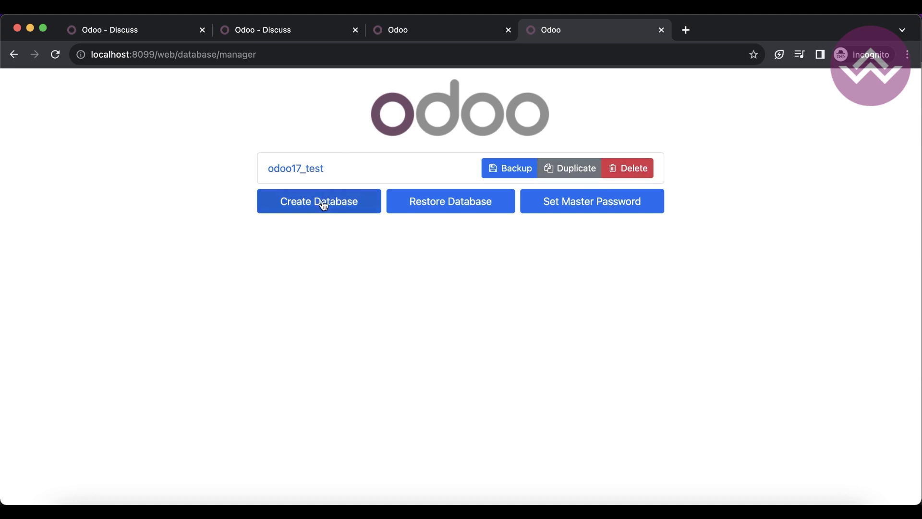
pyautogui.click(591, 204)
pyautogui.click(461, 195)
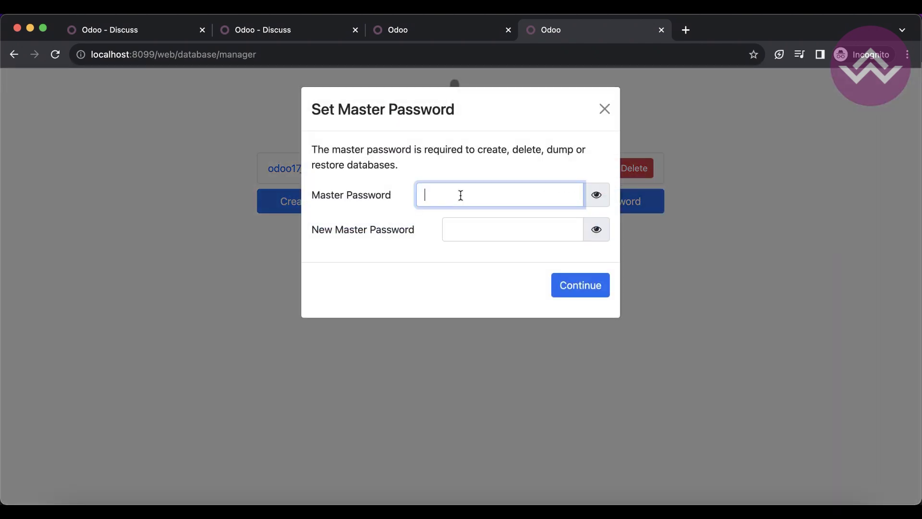
pyautogui.click(605, 108)
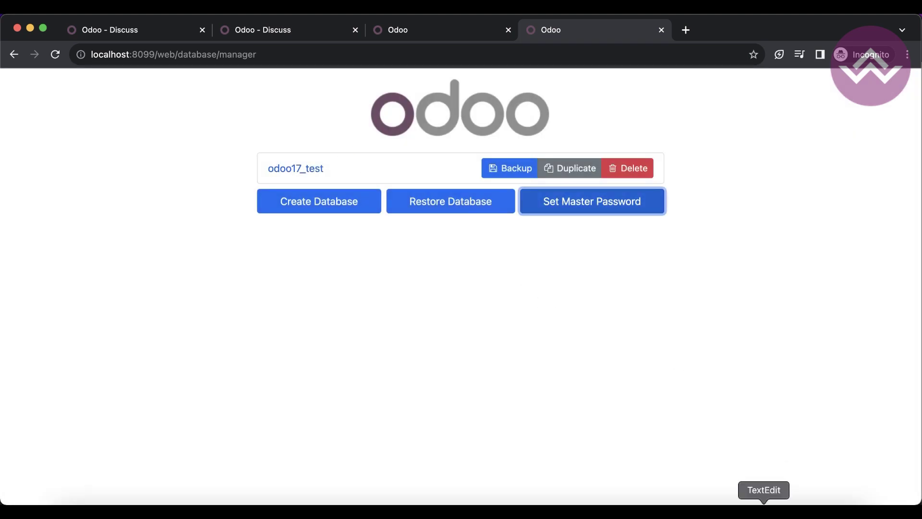
pyautogui.click(763, 502)
# Select the admin_passwd hash in weblearns.conf and reopen Odoo's Set Master Password dialog.
pyautogui.doubleClick(125, 76)
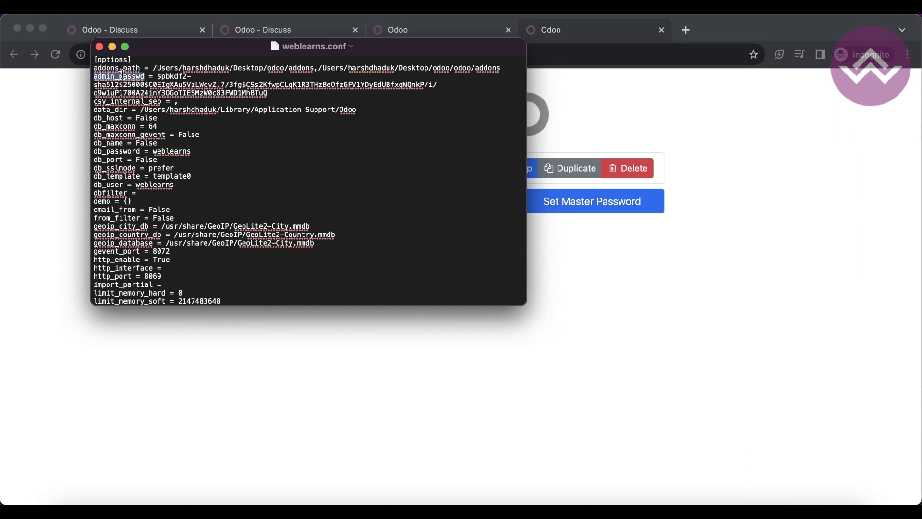
pyautogui.moveTo(157, 76); pyautogui.dragTo(279, 91)
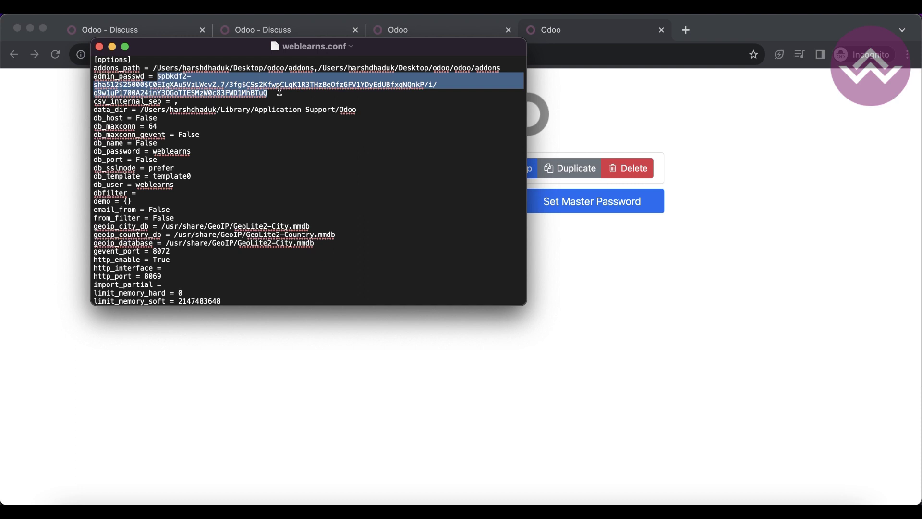
pyautogui.click(425, 397)
pyautogui.press('Return')
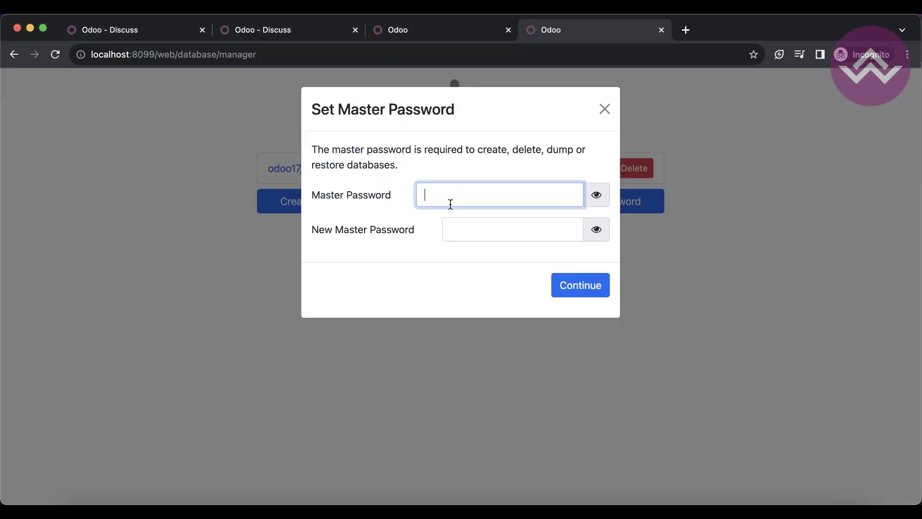
# Close Set Master Password, then open and close the Restore Database and Create Database dialogs.
pyautogui.click(605, 109)
pyautogui.click(463, 209)
pyautogui.click(467, 151)
pyautogui.click(605, 109)
pyautogui.click(302, 203)
pyautogui.click(426, 149)
pyautogui.click(605, 109)
pyautogui.click(614, 172)
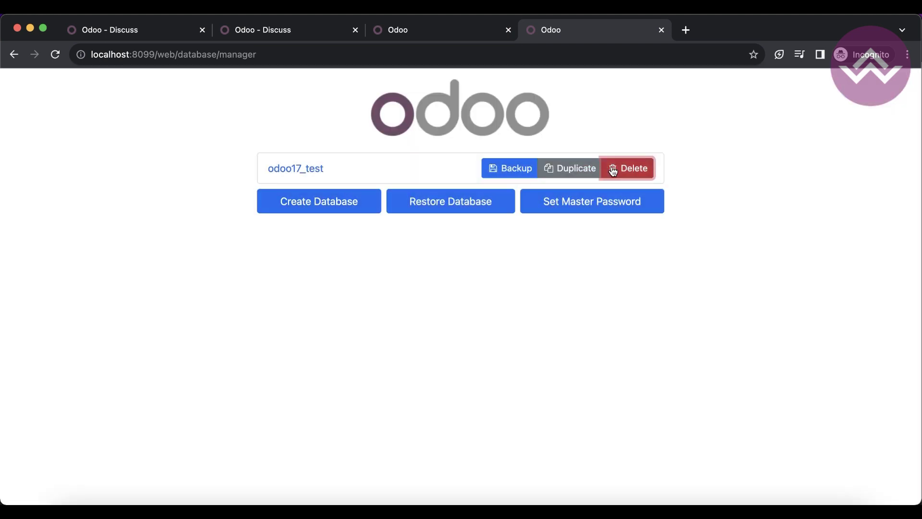
# Open and close the Duplicate and Delete dialogs for odoo17_test.
pyautogui.click(566, 168)
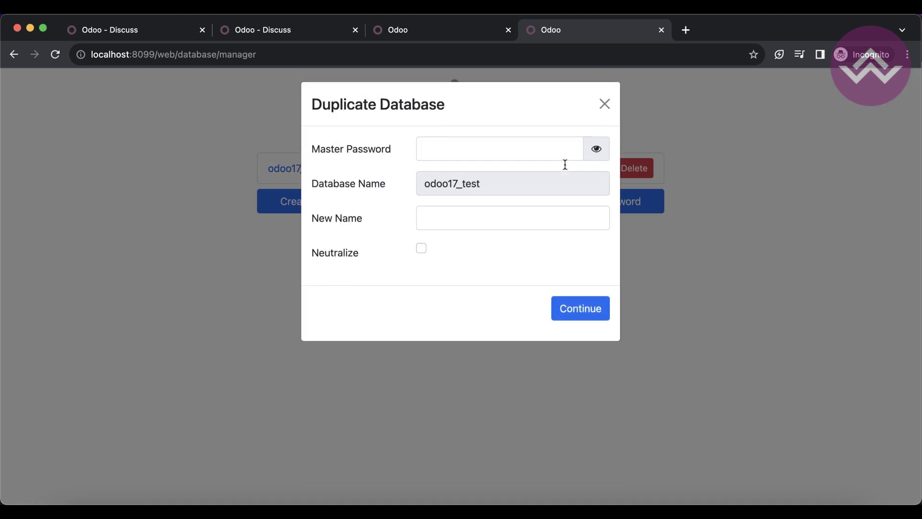
pyautogui.click(606, 111)
pyautogui.click(628, 175)
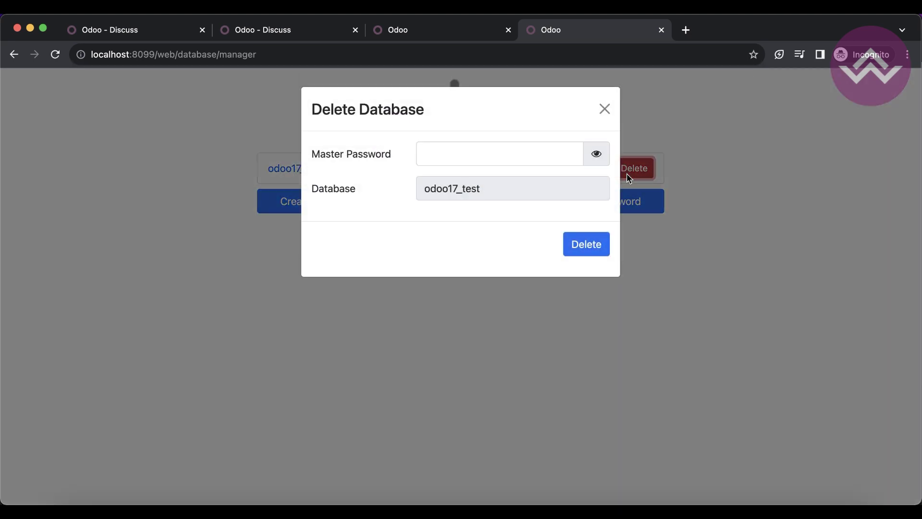
pyautogui.click(530, 154)
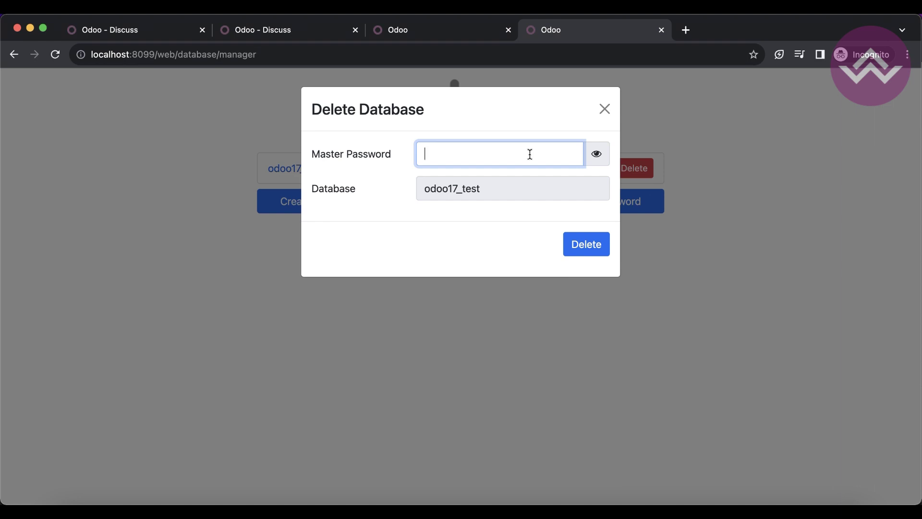
pyautogui.press('Escape')
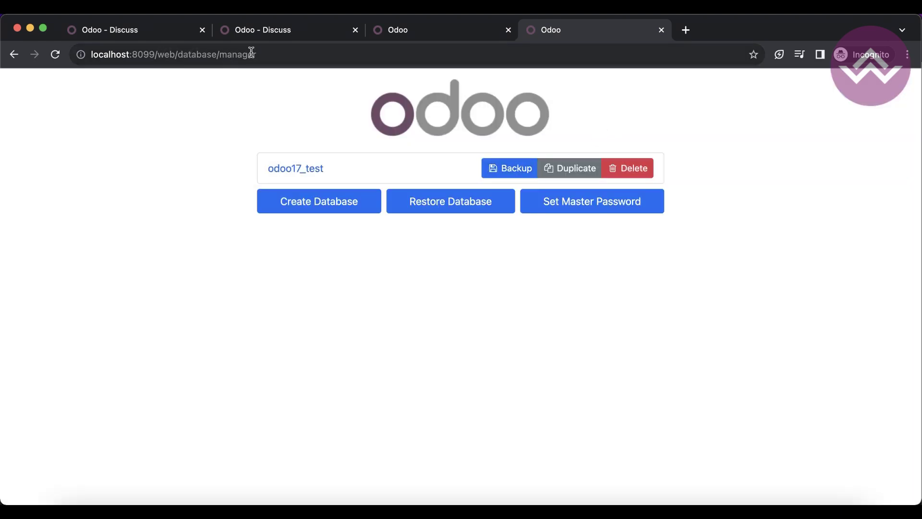
# Switch the address to /web/database/selector, open odoo17_test, then go back to the selector.
pyautogui.doubleClick(236, 54)
pyautogui.write('selector')
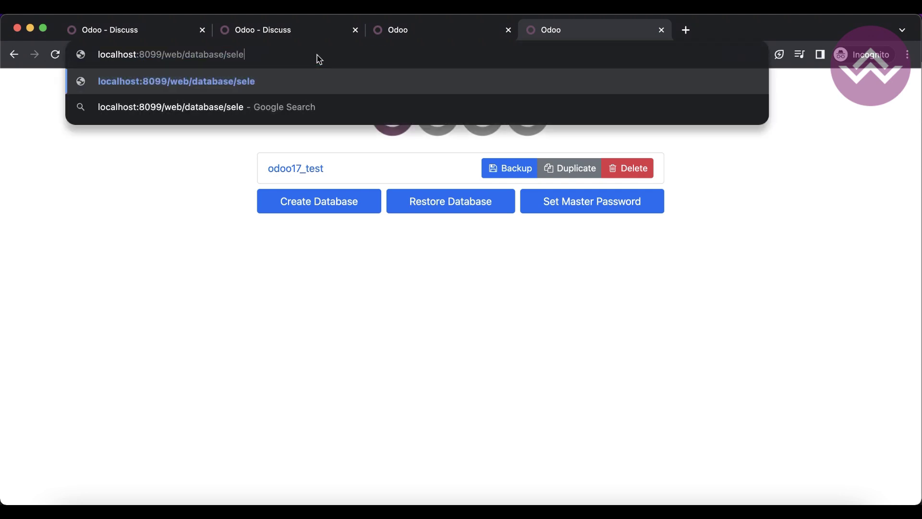
pyautogui.press('Return')
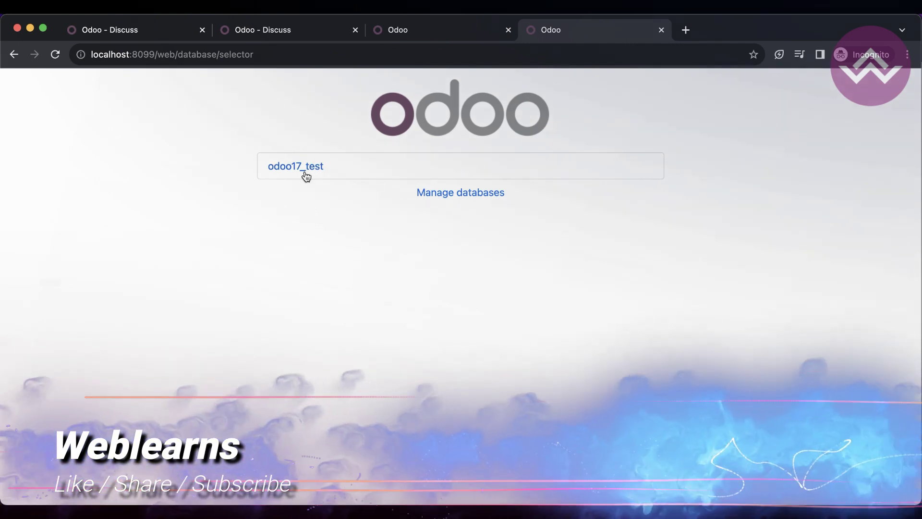
pyautogui.click(304, 168)
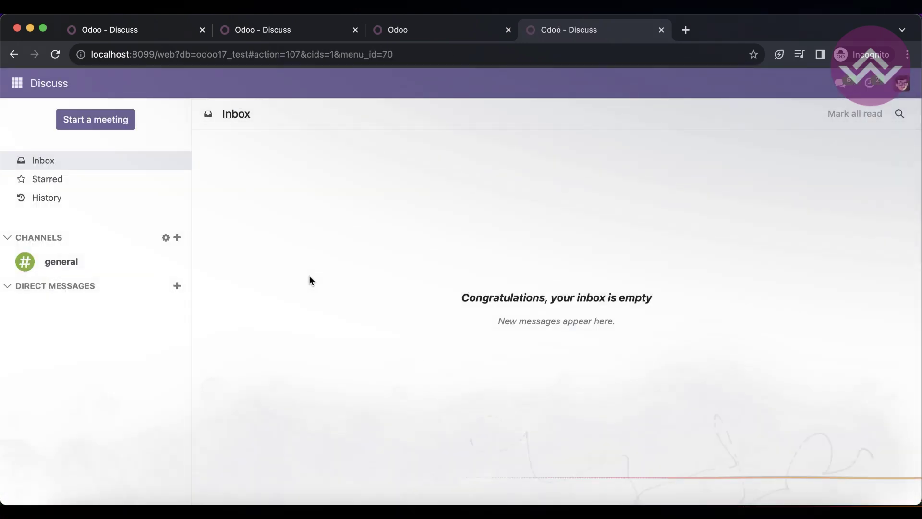
pyautogui.click(14, 54)
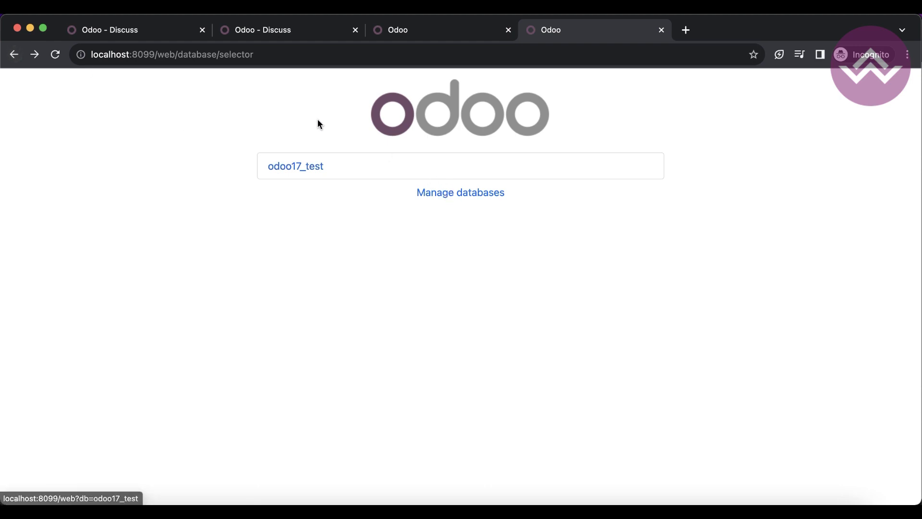
# Change the address path to /web/login, then to /web/signup, loading each page.
pyautogui.click(312, 57)
pyautogui.click(313, 57)
pyautogui.hotkey('alt', 'shift', 'Left')
pyautogui.hotkey('alt', 'shift', 'Left')
pyautogui.write('login')
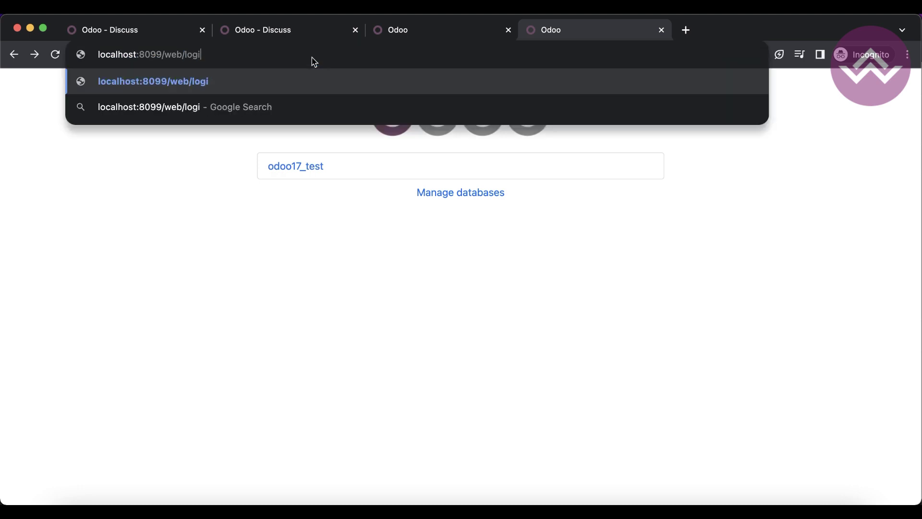
pyautogui.press('Return')
pyautogui.click(323, 50)
pyautogui.click(322, 50)
pyautogui.hotkey('alt', 'shift', 'Left')
pyautogui.write('signup')
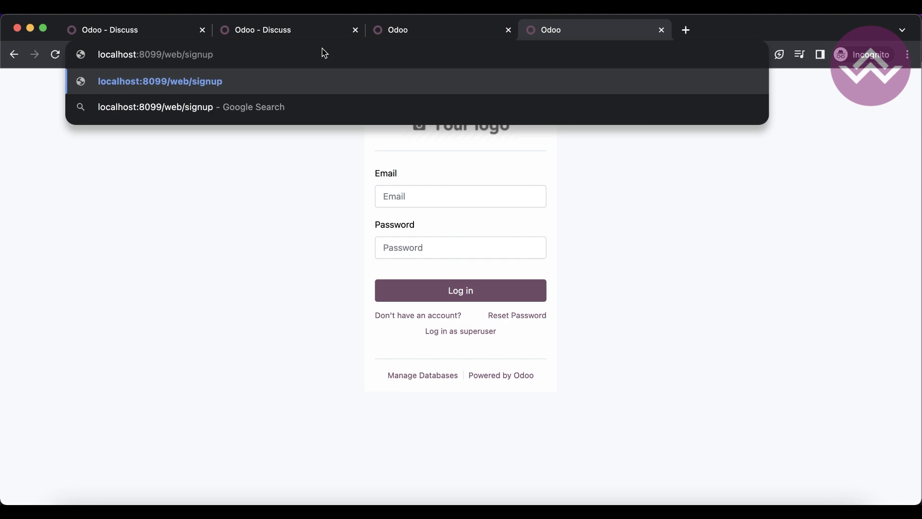
pyautogui.press('Return')
# Load the /web/reset_password page, clearing a stray letter from its email field.
pyautogui.press('super+bracketleft')
pyautogui.doubleClick(198, 55)
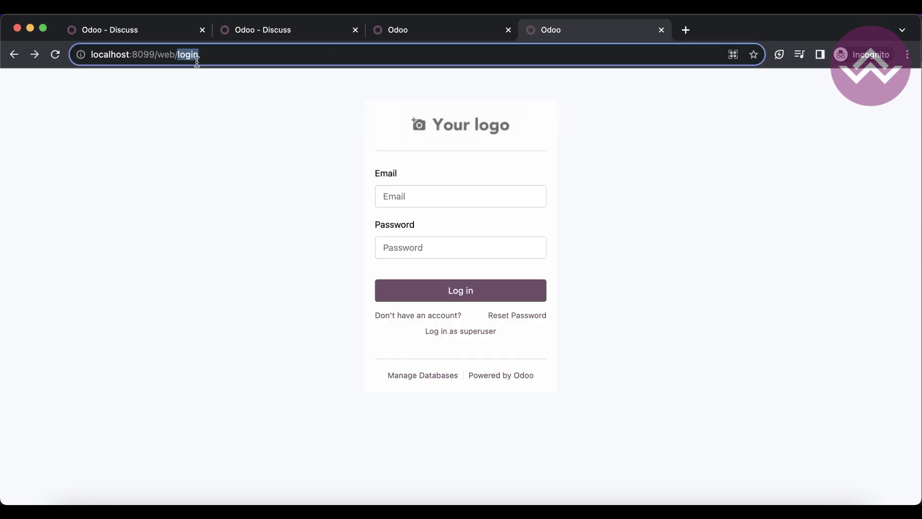
pyautogui.write('reset_password?')
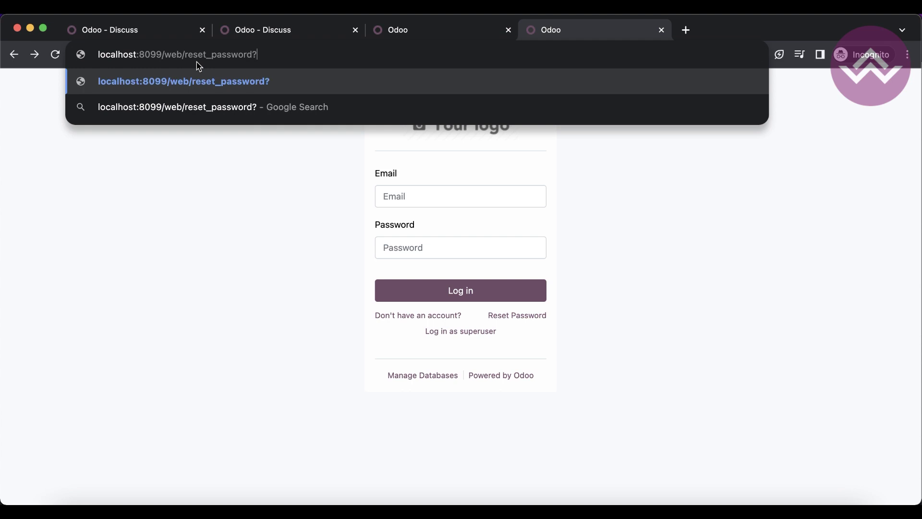
pyautogui.press('Return')
pyautogui.write('a')
pyautogui.press('BackSpace')
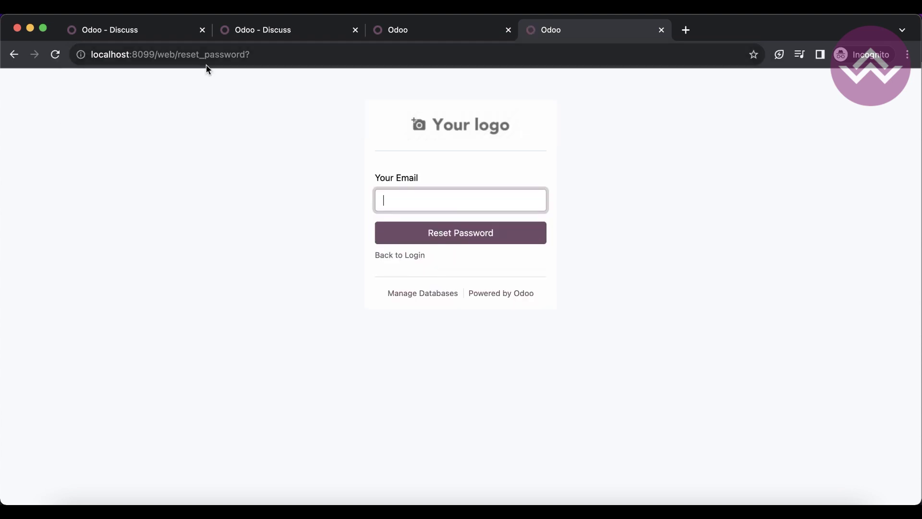
# Load /web/database/selector, then change its ending to manager for the database manager.
pyautogui.click(247, 57)
pyautogui.doubleClick(247, 57)
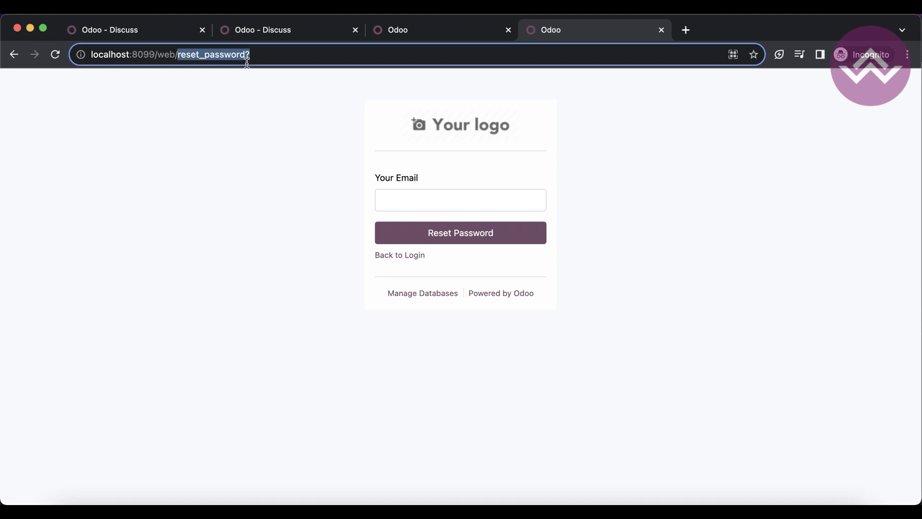
pyautogui.press('BackSpace')
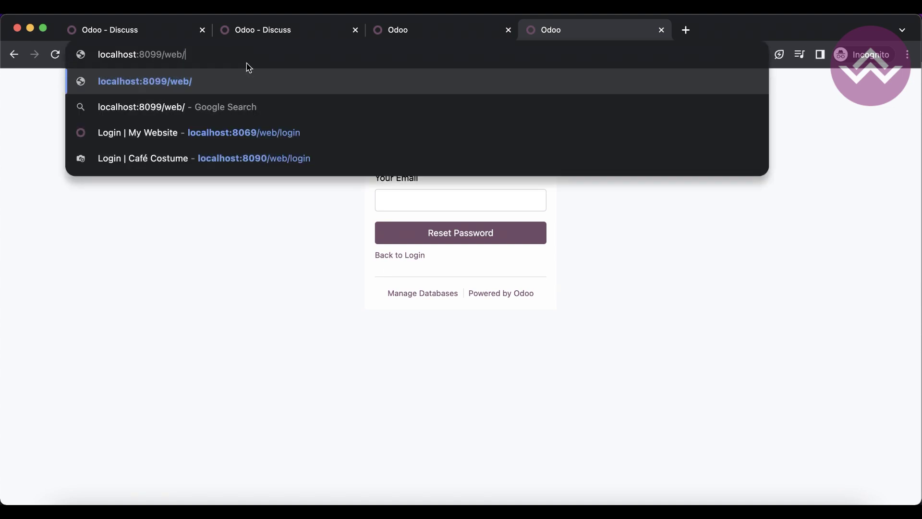
pyautogui.write('database/')
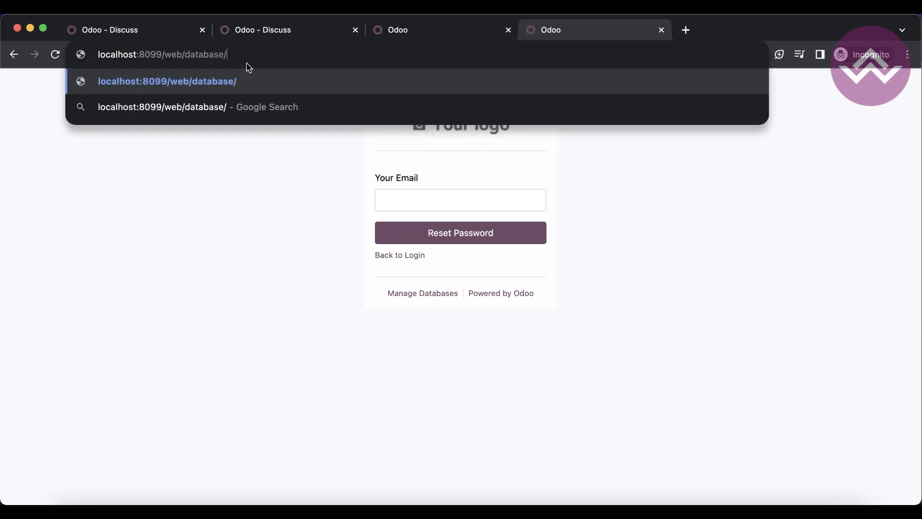
pyautogui.write('selector')
pyautogui.press('Return')
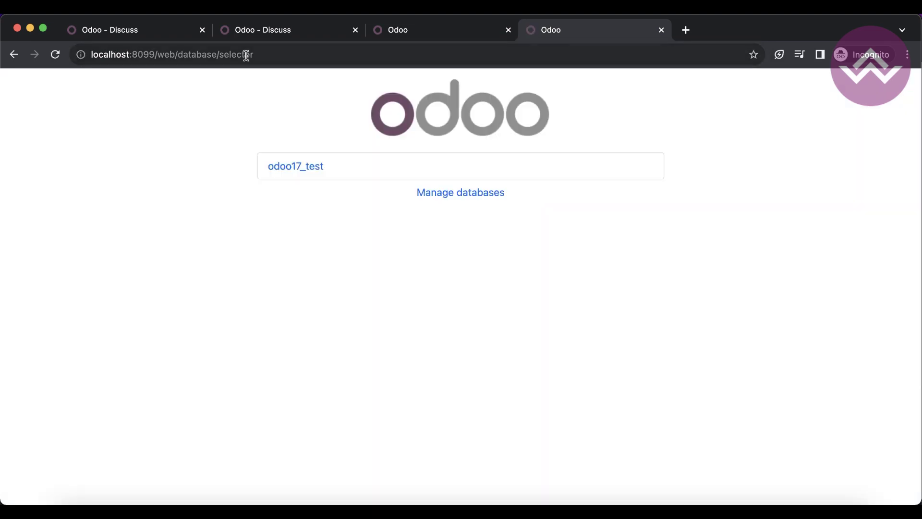
pyautogui.doubleClick(247, 56)
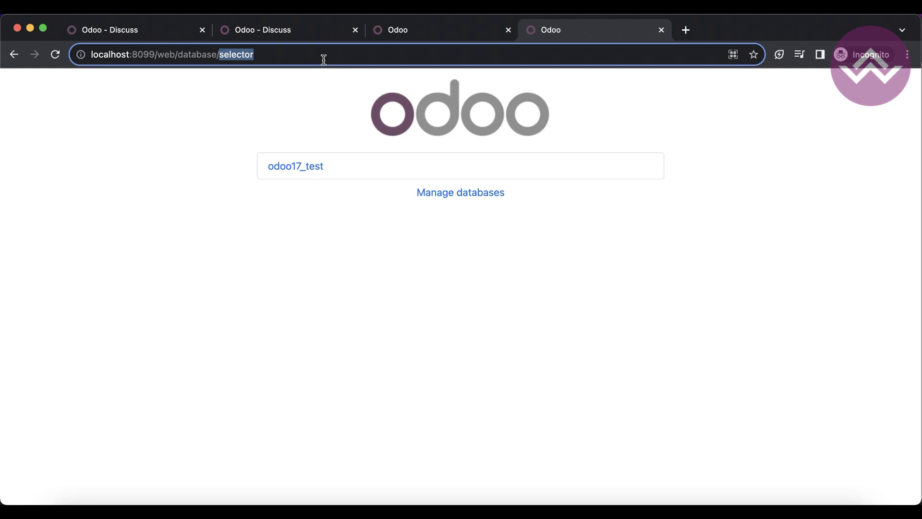
pyautogui.write('manager')
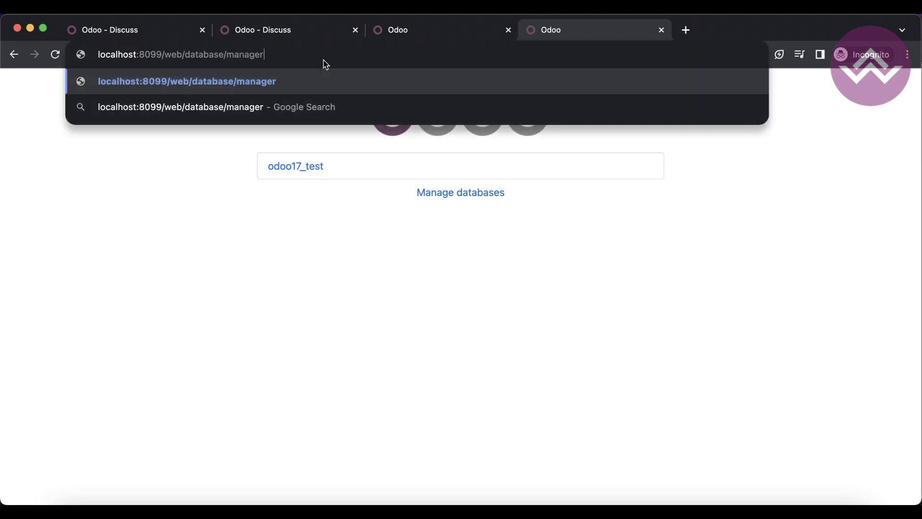
pyautogui.press('Return')
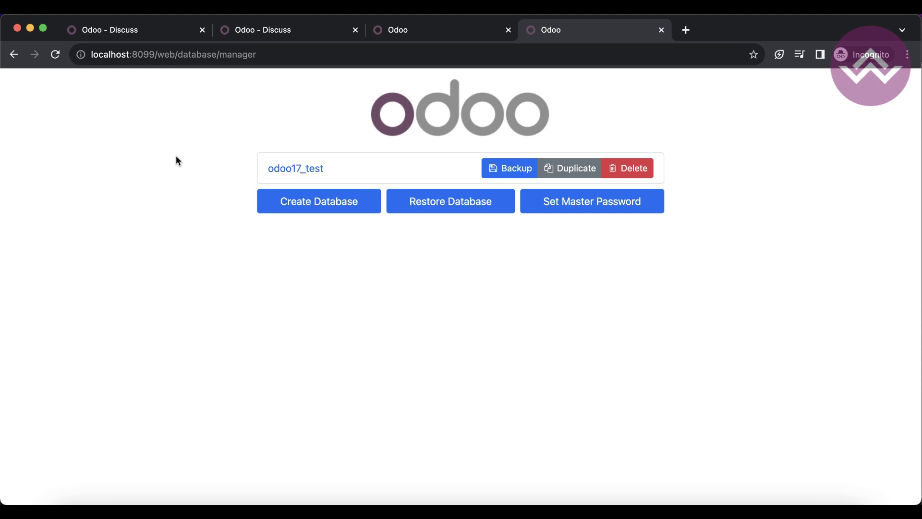